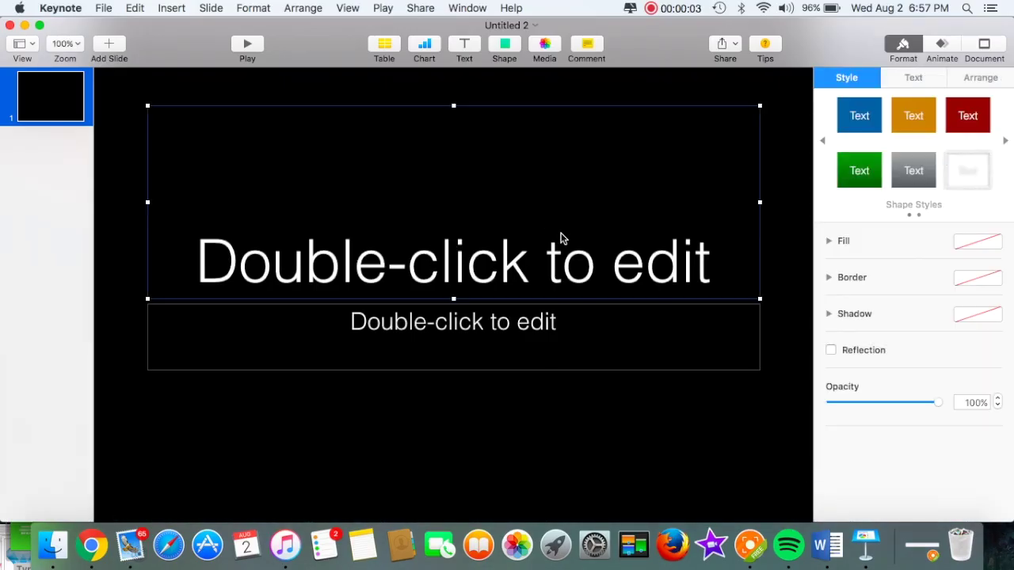
# - Select the title placeholder on the new black Title & Subtitle slide
pyautogui.click(562, 238)
# - Delete the subtitle and title placeholders from the slide
pyautogui.click(581, 355)
pyautogui.press('Delete')
pyautogui.click(707, 141)
pyautogui.press('Delete')
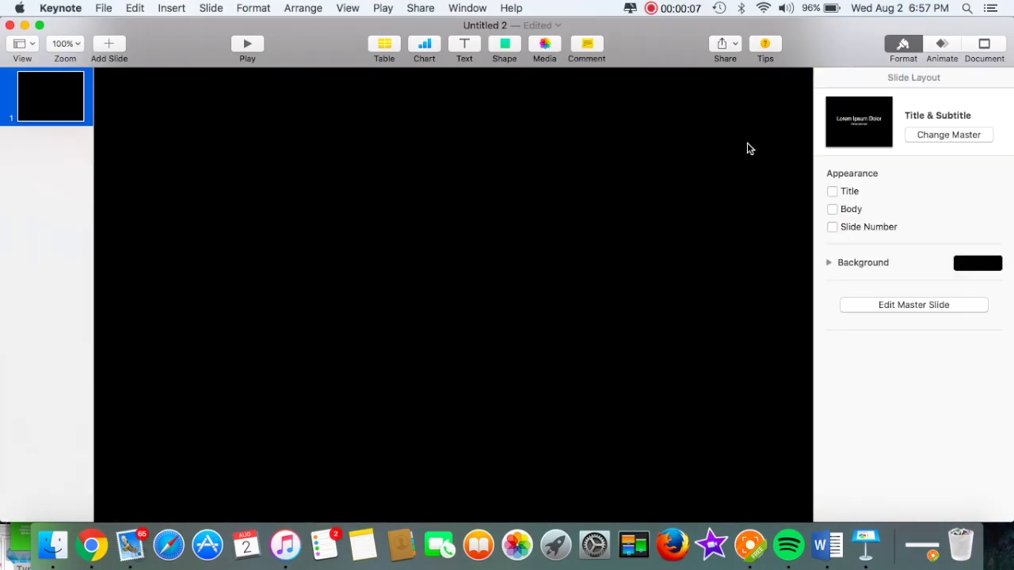
# - Set the slide background to a solid bright green colour fill
pyautogui.click(974, 266)
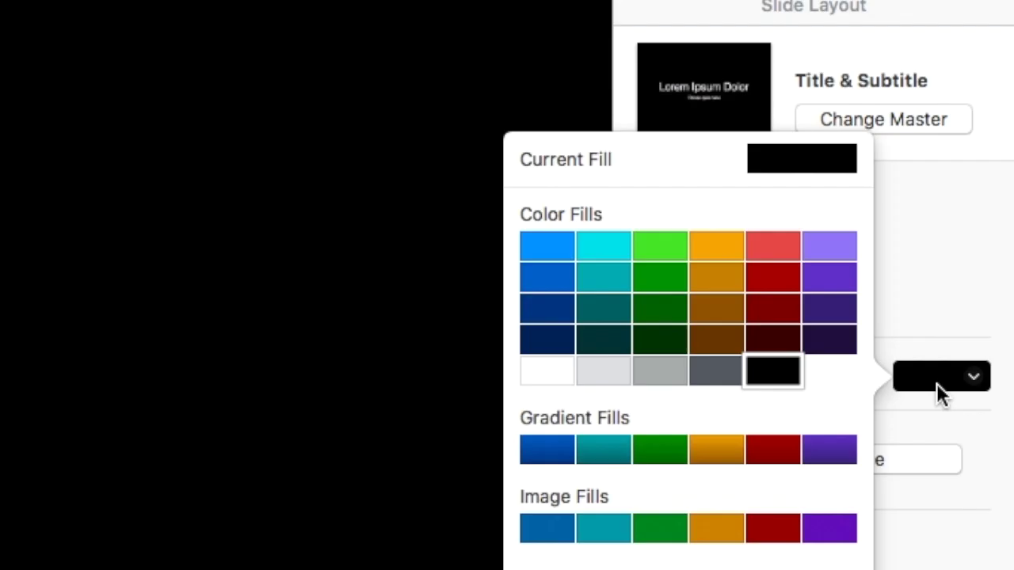
pyautogui.click(660, 247)
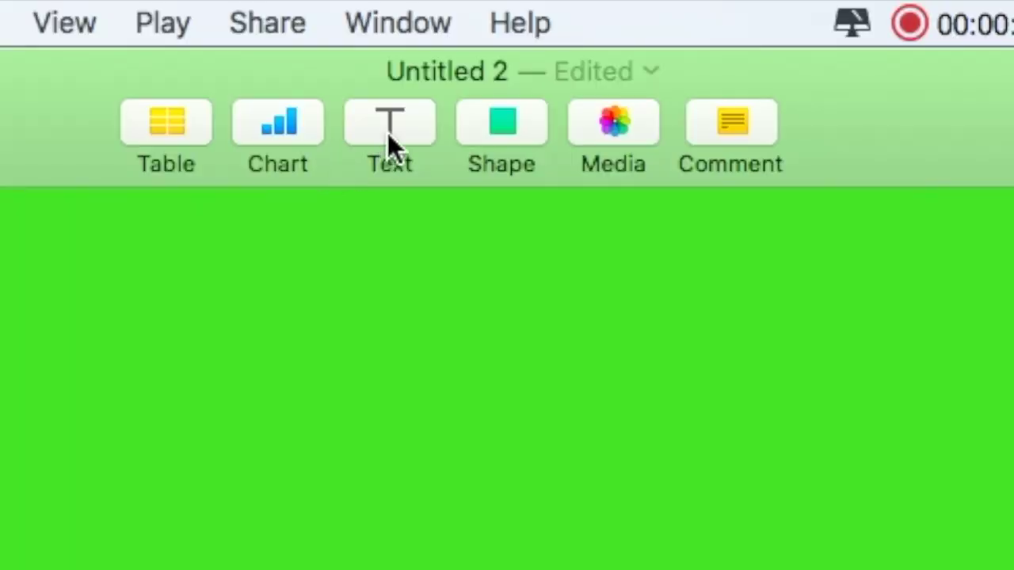
pyautogui.click(463, 47)
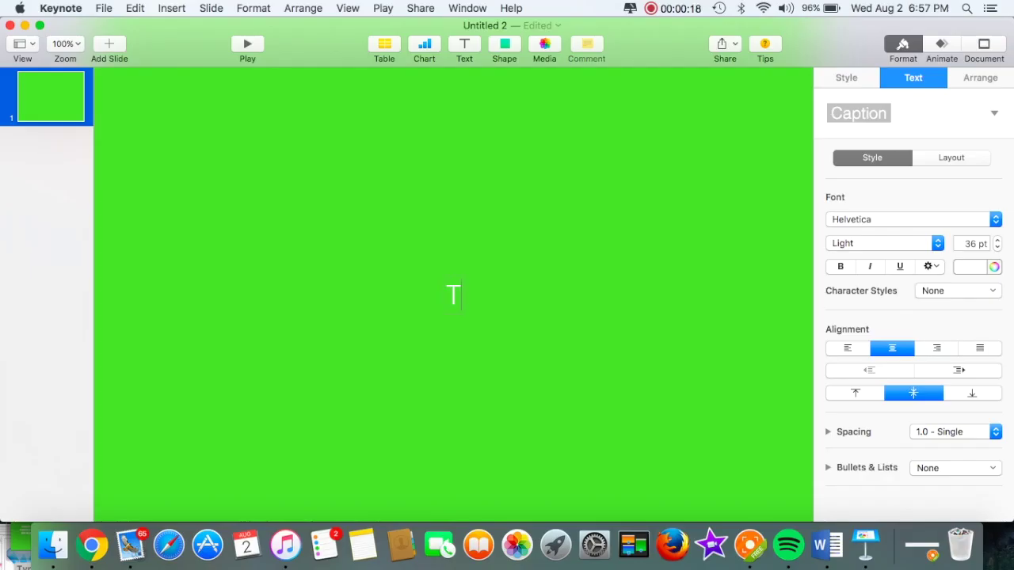
# - Type 'Sometimes situations can be very awkward, good luck.' into the new text box
pyautogui.write('Thing')
pyautogui.press('BackSpace')
pyautogui.press('BackSpace')
pyautogui.press('BackSpace')
pyautogui.press('BackSpace')
pyautogui.press('BackSpace')
pyautogui.write('Sometimes situations')
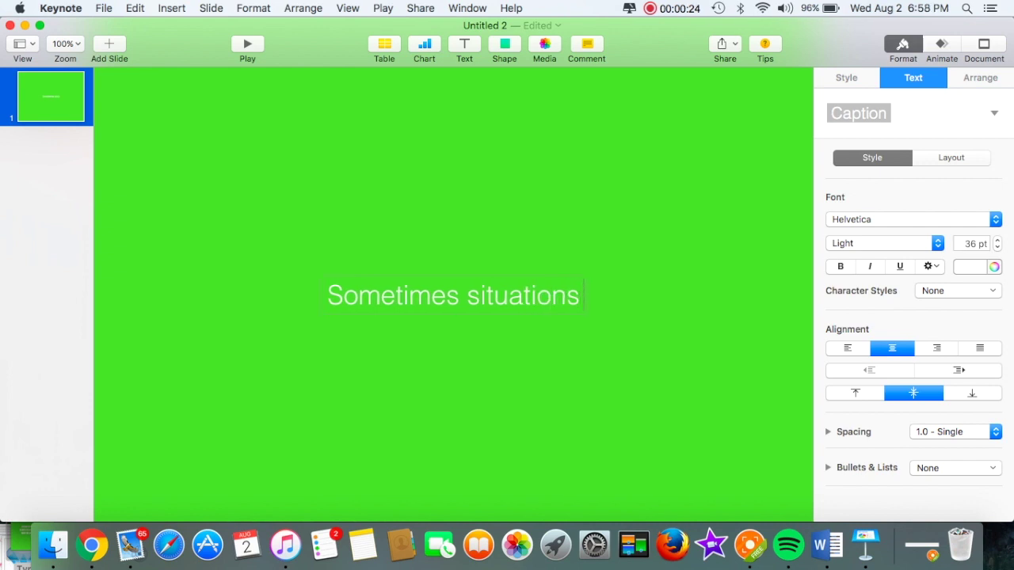
pyautogui.write(' can be very awkward,')
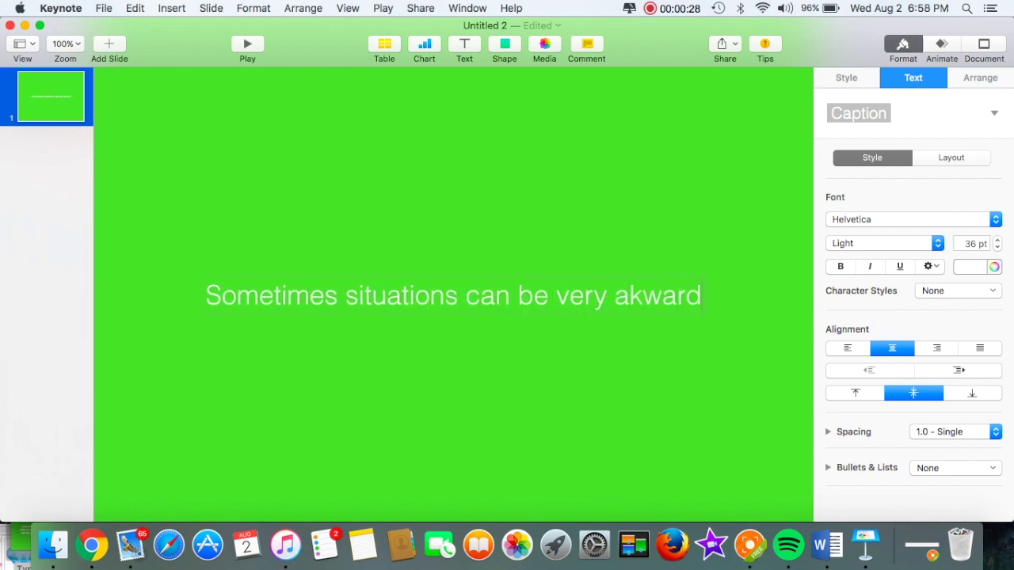
pyautogui.write(' goof')
pyautogui.press('BackSpace')
pyautogui.write('d l')
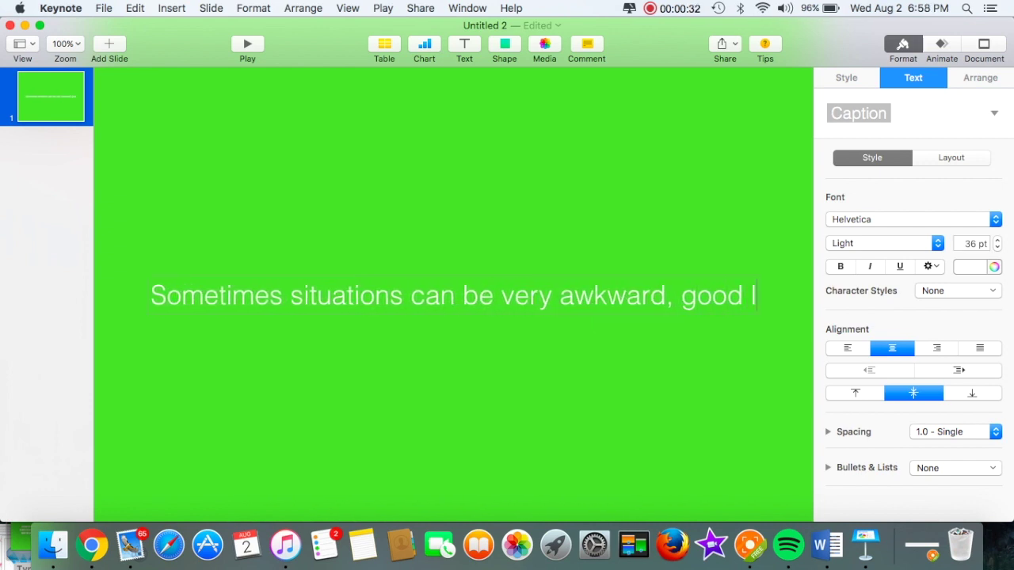
pyautogui.write('uck.')
pyautogui.moveTo(780, 295); pyautogui.dragTo(378, 310)
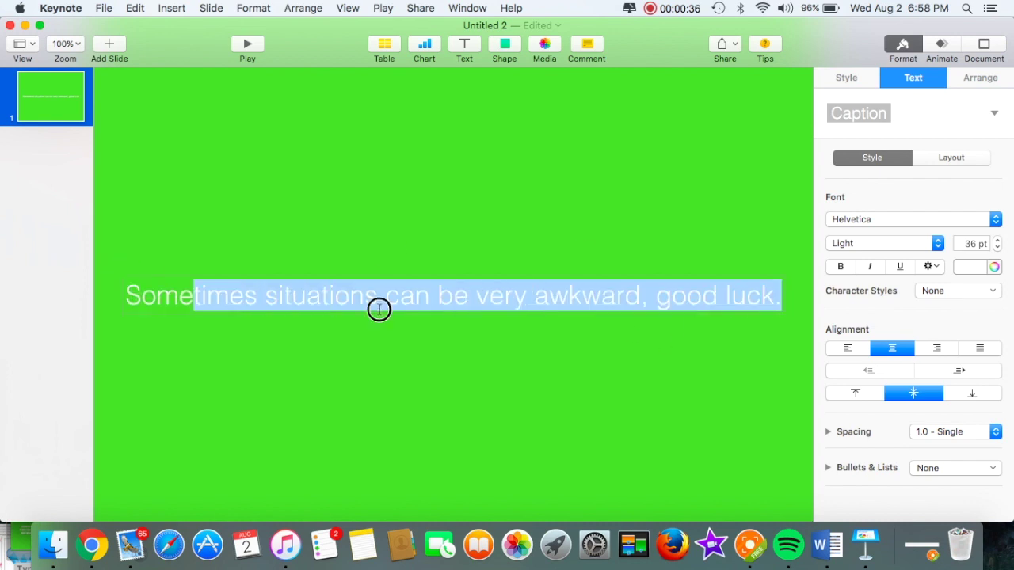
# - Append '. make sure to subscribe!' to the caption, fixing typos
pyautogui.click(847, 348)
pyautogui.write('. mak')
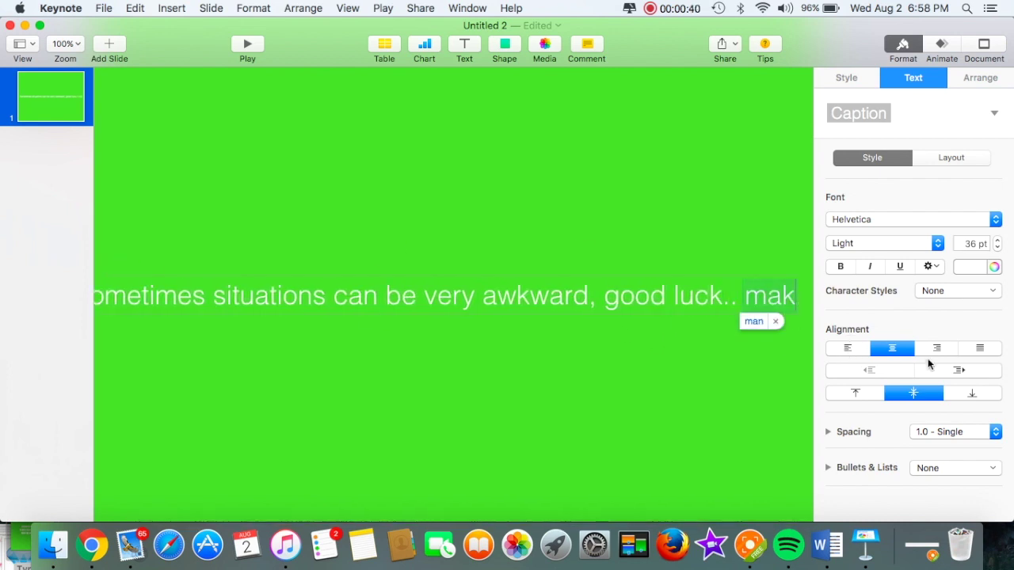
pyautogui.press('BackSpace')
pyautogui.write('n')
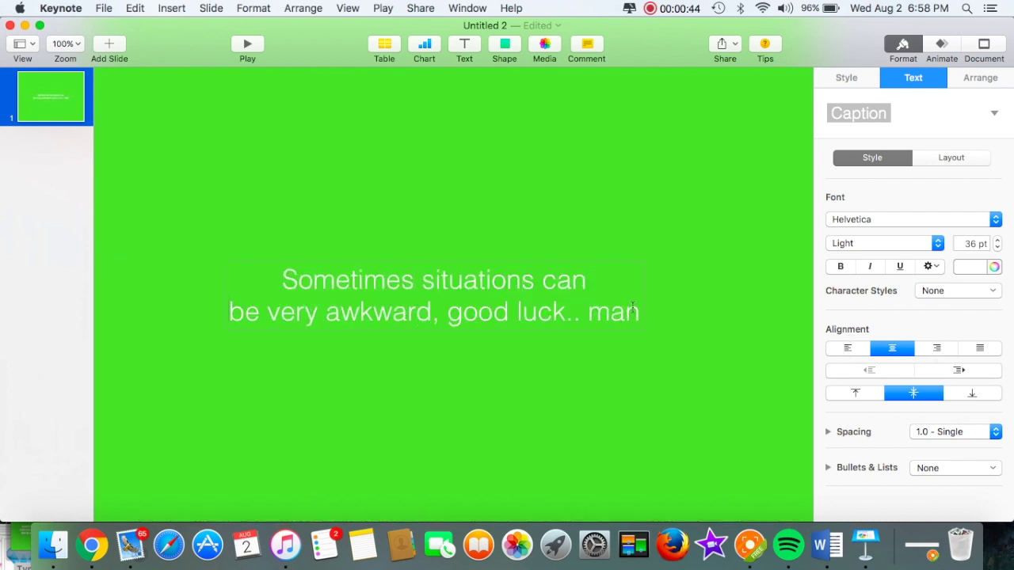
pyautogui.press('BackSpace')
pyautogui.write('ke sure to subscri')
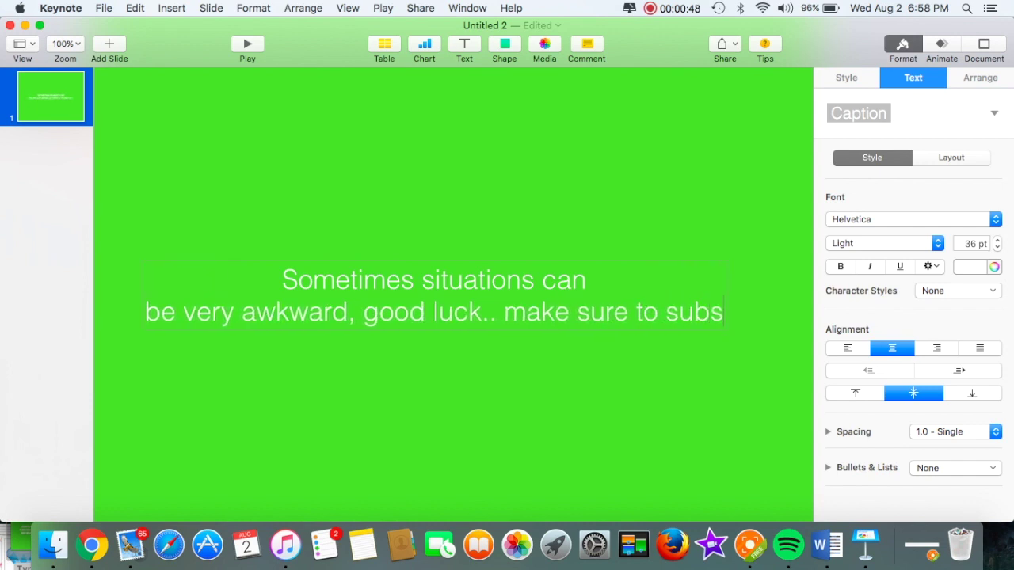
pyautogui.press('BackSpace')
pyautogui.write('ribe!')
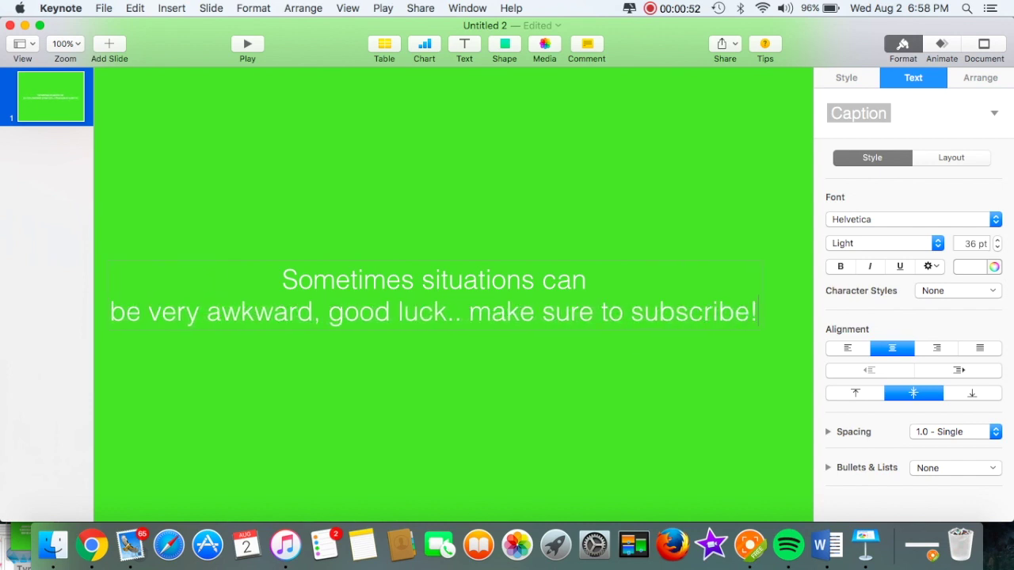
pyautogui.click(769, 310)
# - Set the whole caption in the Beauty and the Beast font
pyautogui.click(180, 255)
pyautogui.click(260, 267)
pyautogui.moveTo(260, 267); pyautogui.dragTo(796, 336)
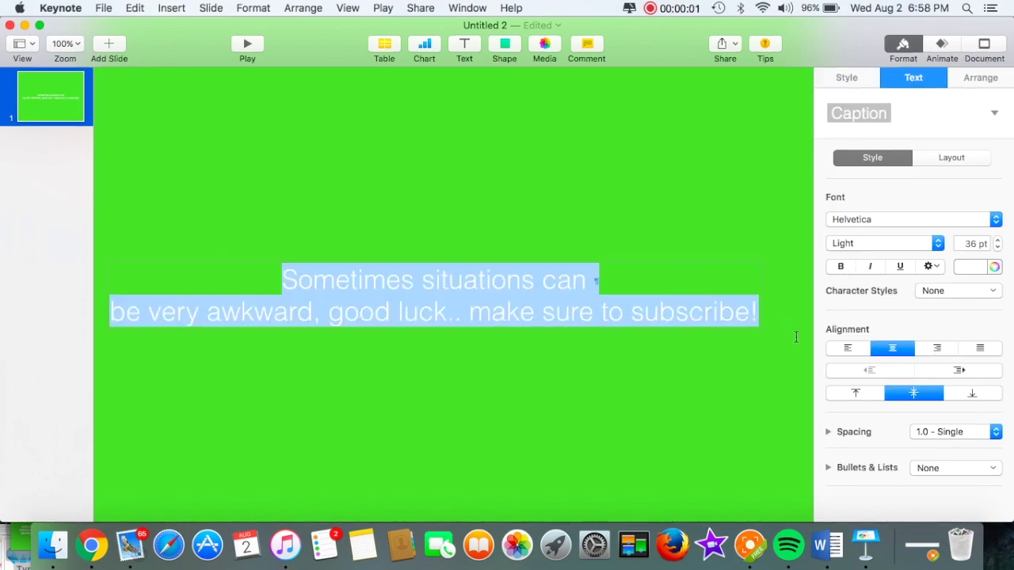
pyautogui.click(887, 220)
pyautogui.scroll(10, 882, 350)
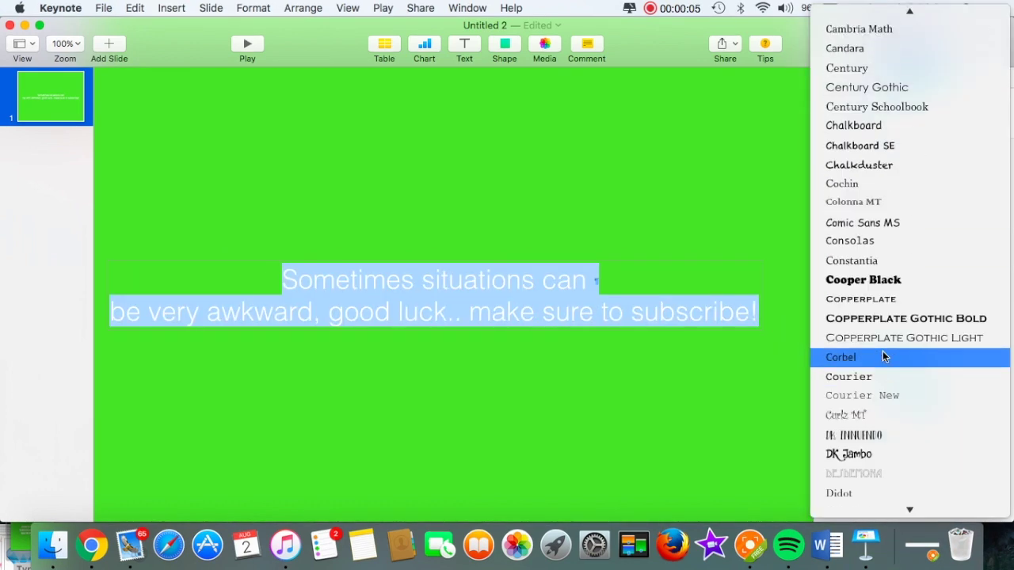
pyautogui.scroll(10, 882, 351)
pyautogui.click(871, 34)
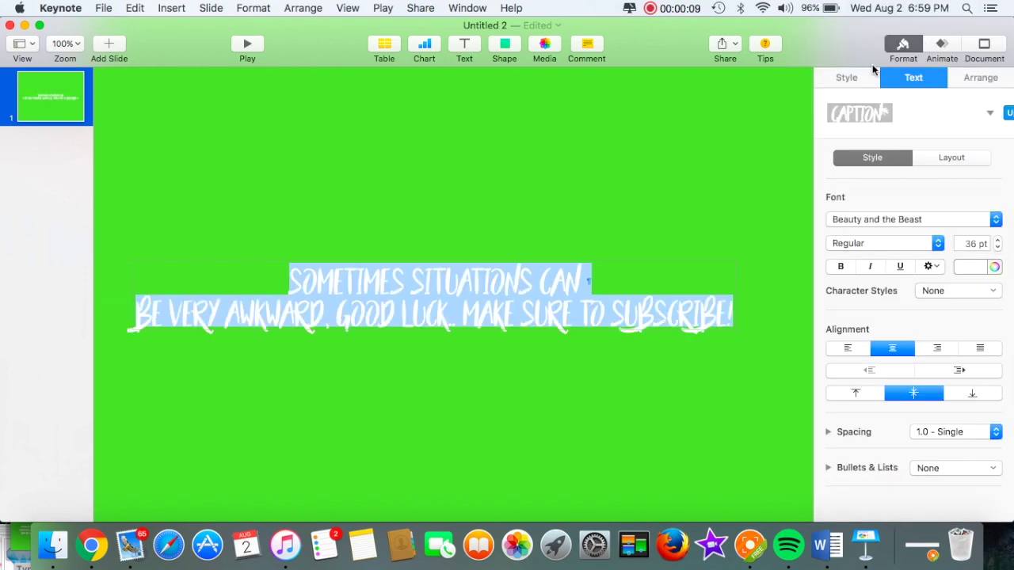
# - Widen the caption's text box slightly
pyautogui.click(619, 327)
pyautogui.click(732, 318)
pyautogui.tripleClick(732, 319)
pyautogui.click(743, 331)
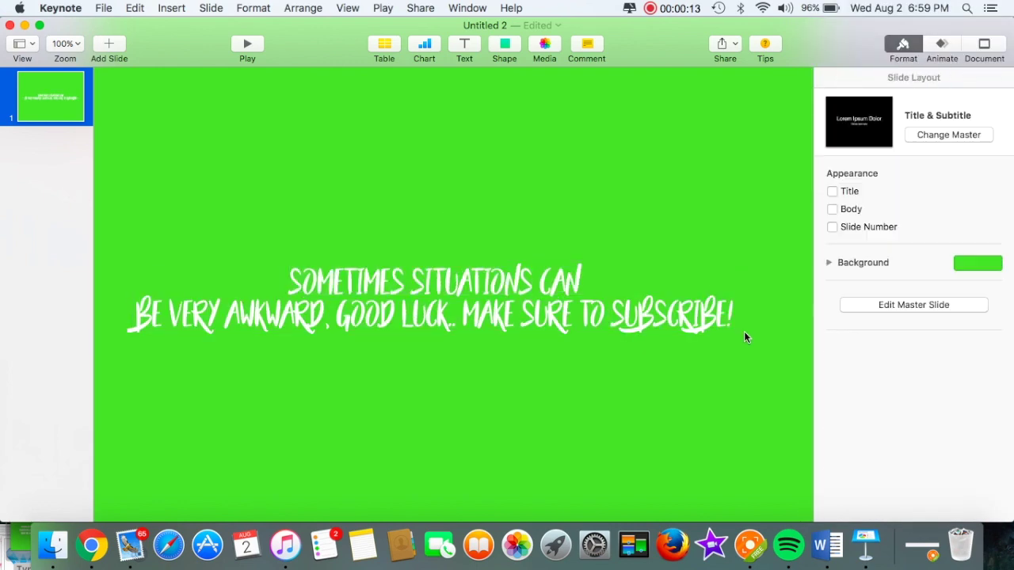
pyautogui.click(735, 331)
pyautogui.moveTo(735, 331); pyautogui.dragTo(753, 346)
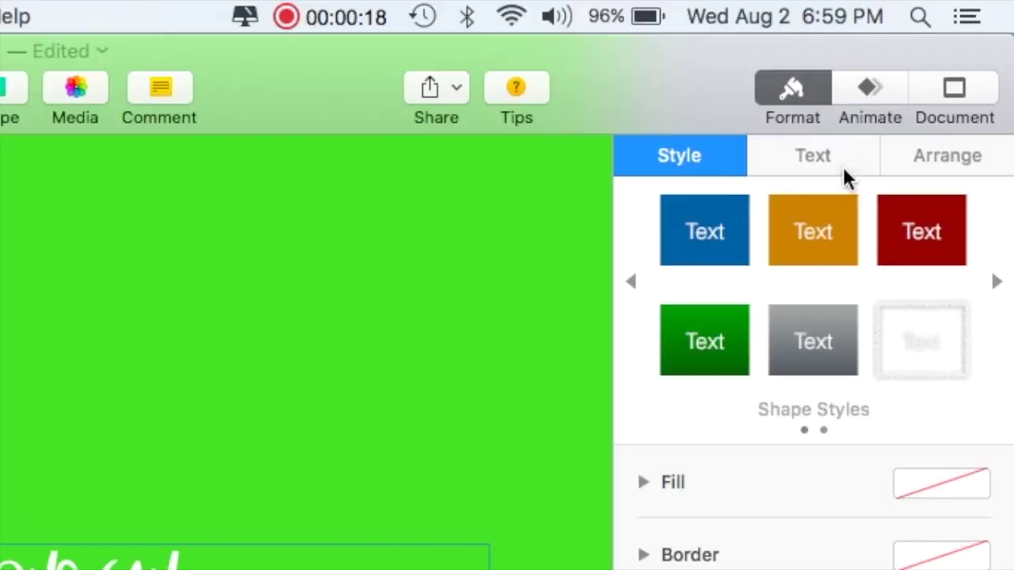
# - Set the caption's font size to 40 pt
pyautogui.click(842, 167)
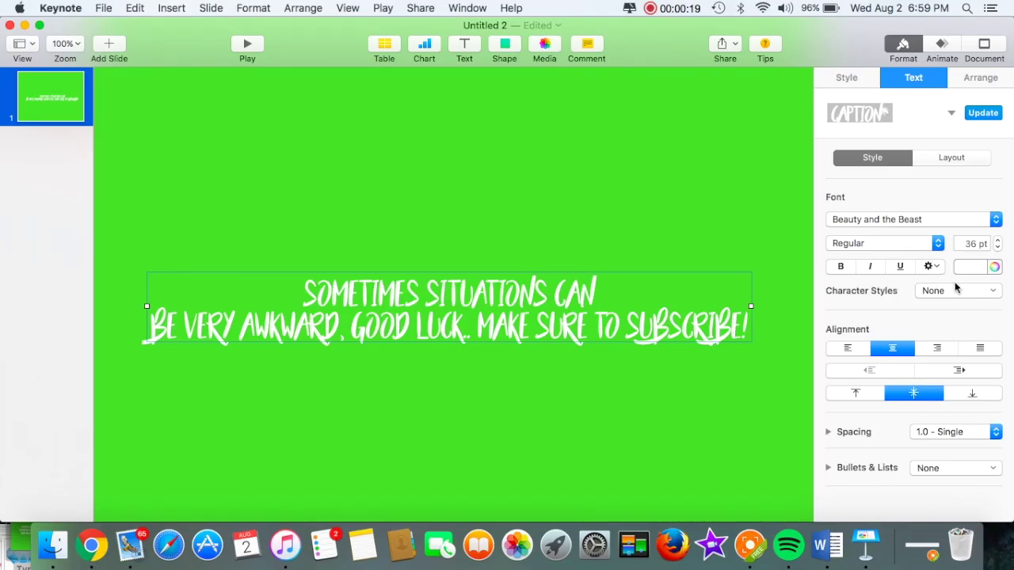
pyautogui.click(997, 248)
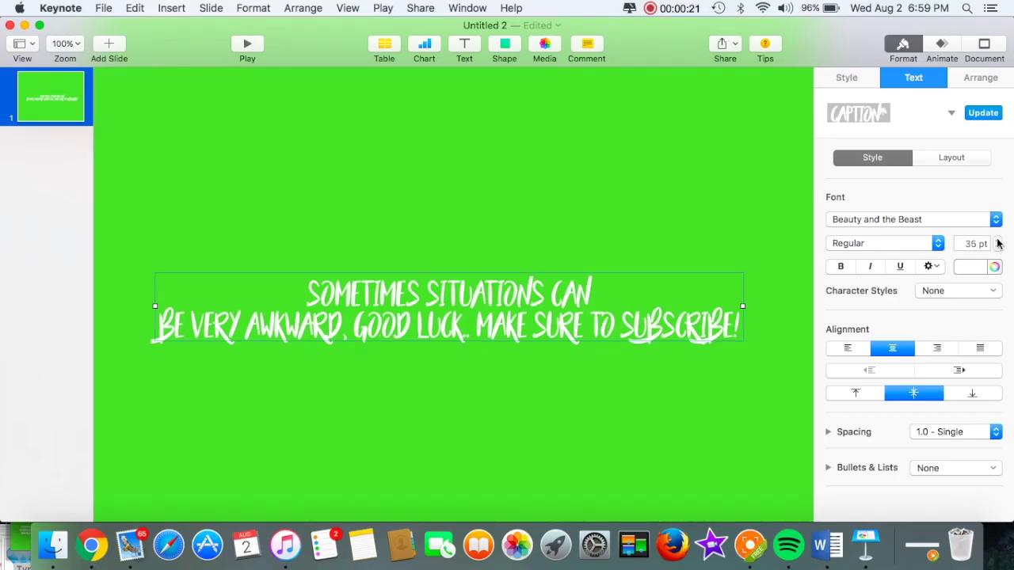
pyautogui.click(997, 241)
pyautogui.click(997, 241)
pyautogui.click(998, 241)
pyautogui.click(998, 241)
pyautogui.click(998, 241)
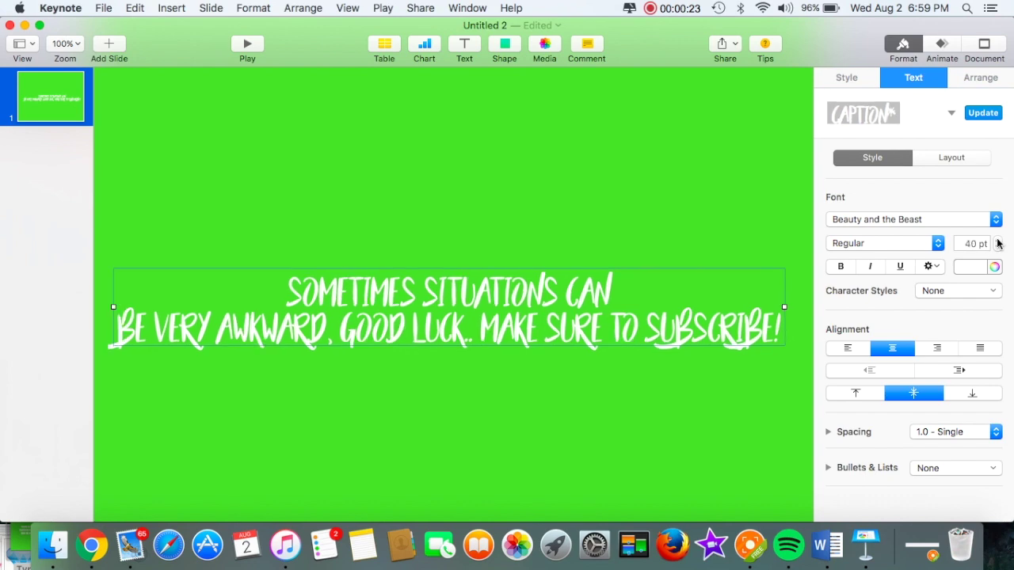
# - Give the caption a Typewriter build-in lasting 6.50 seconds and preview it
pyautogui.click(947, 48)
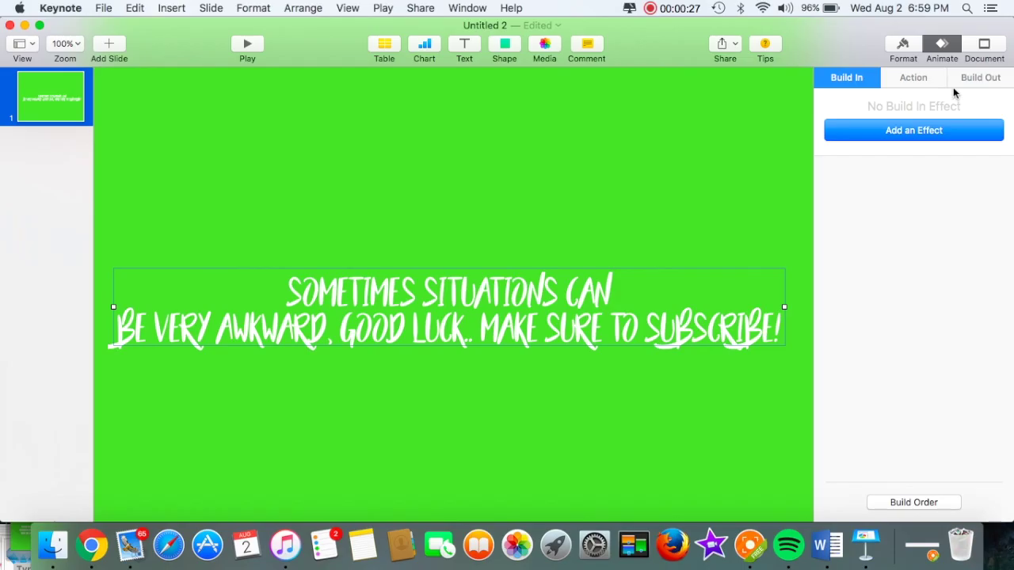
pyautogui.click(921, 136)
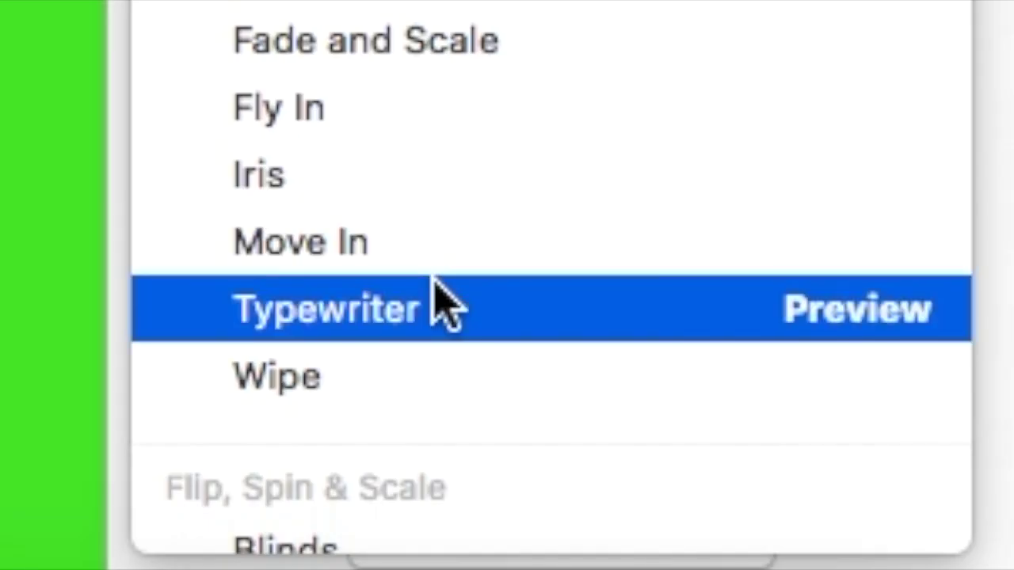
pyautogui.click(887, 452)
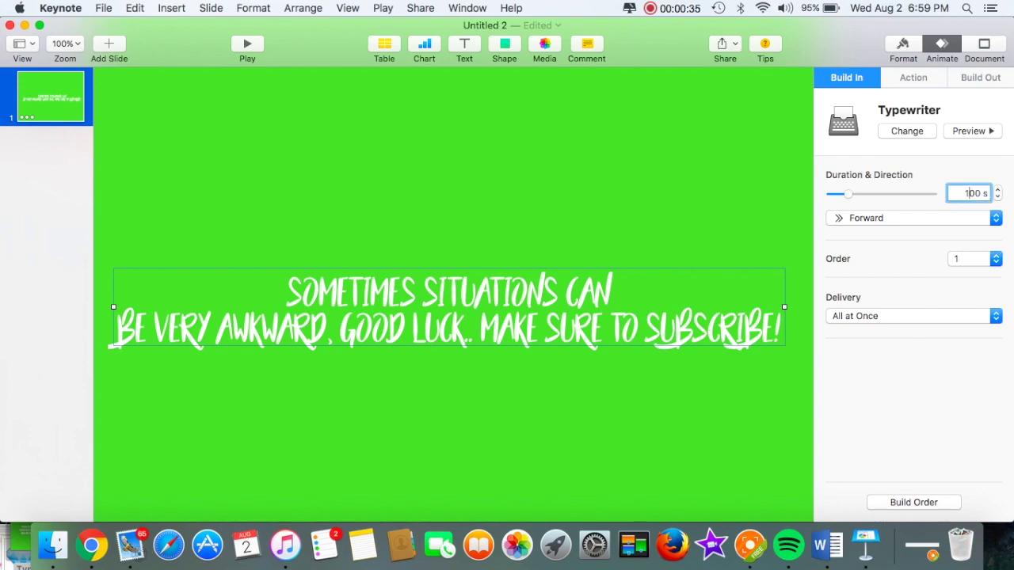
pyautogui.press('BackSpace')
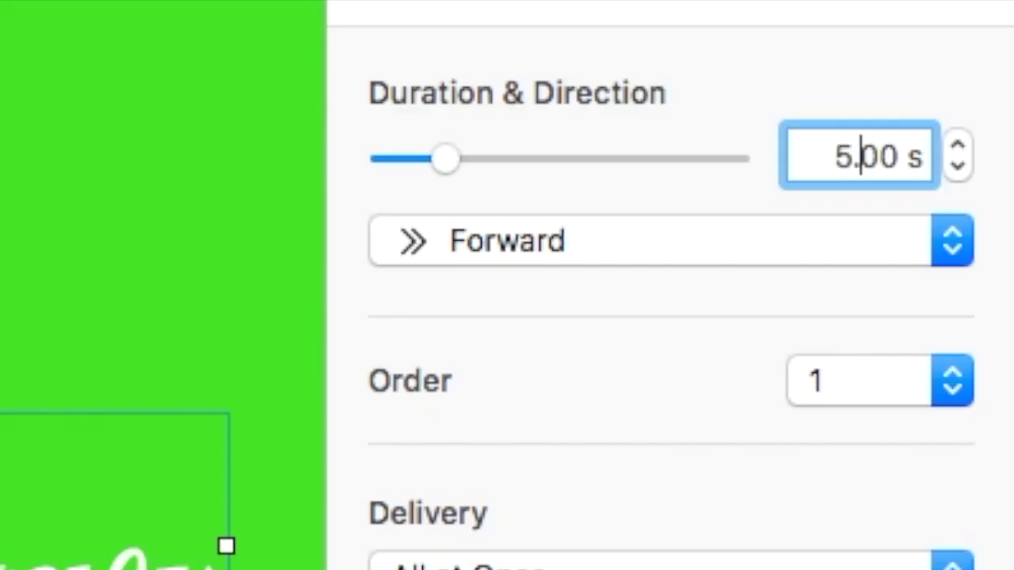
pyautogui.press('Return')
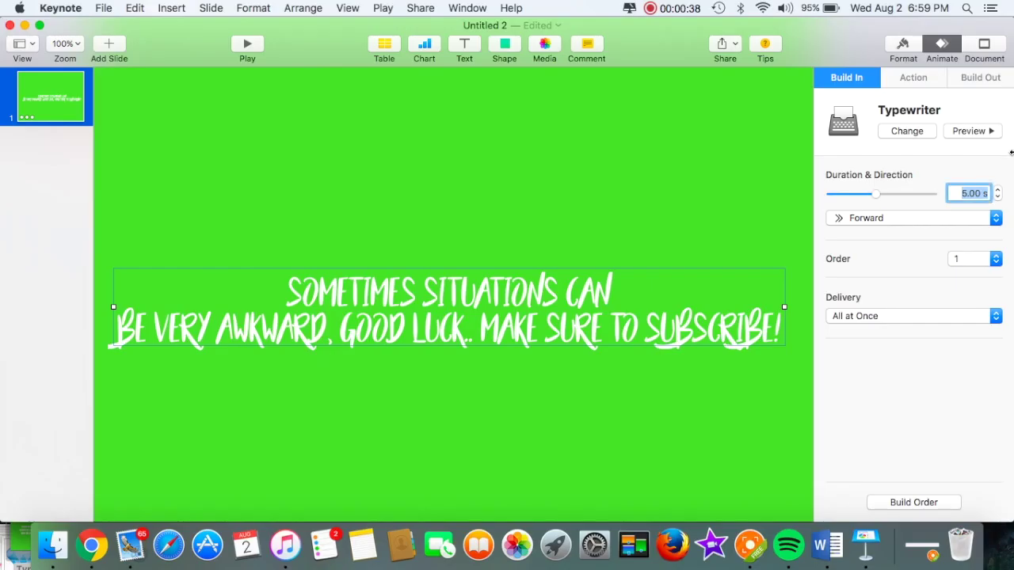
pyautogui.click(972, 131)
pyautogui.click(958, 132)
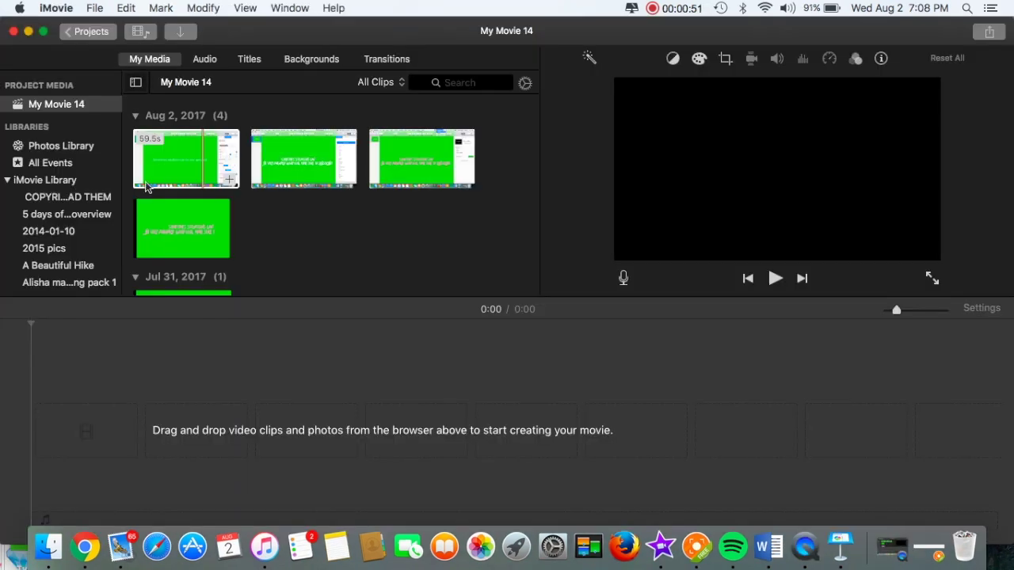
# - Add the green Keynote text clip from My Media to the empty timeline
pyautogui.click(147, 186)
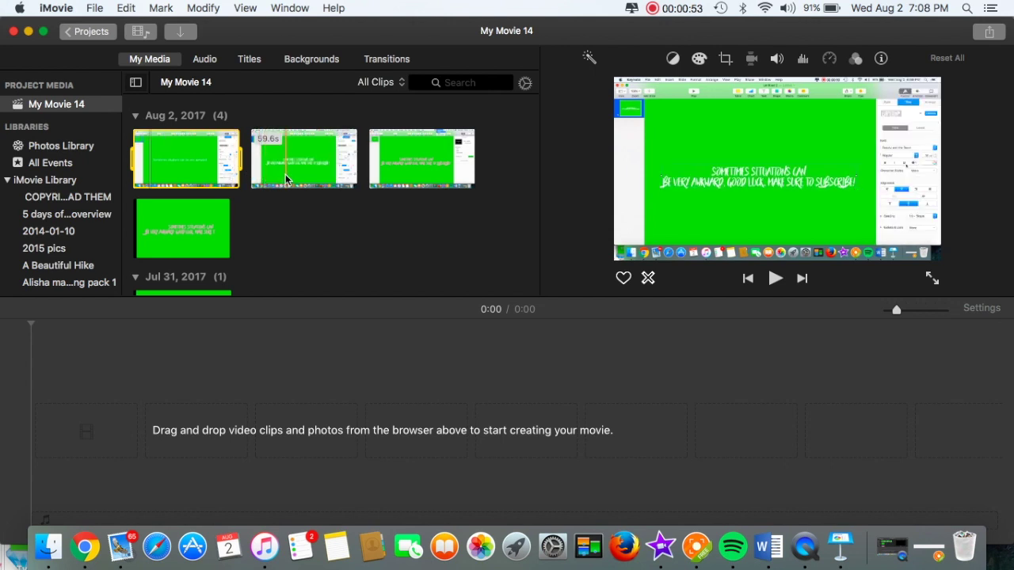
pyautogui.click(166, 230)
pyautogui.moveTo(190, 232); pyautogui.dragTo(64, 428)
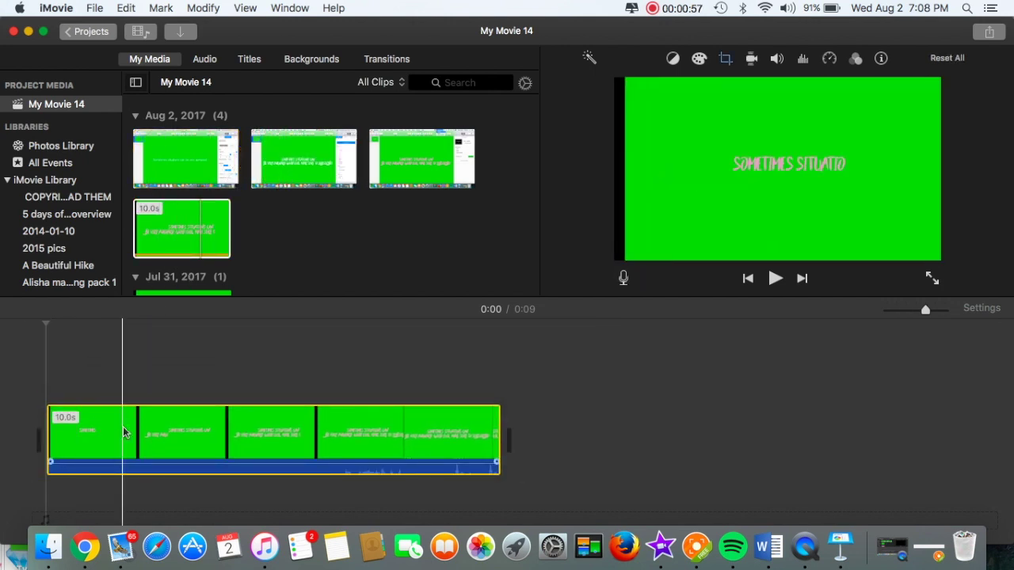
pyautogui.click(123, 435)
# - Crop the text clip to fill the frame and apply the crop
pyautogui.click(730, 63)
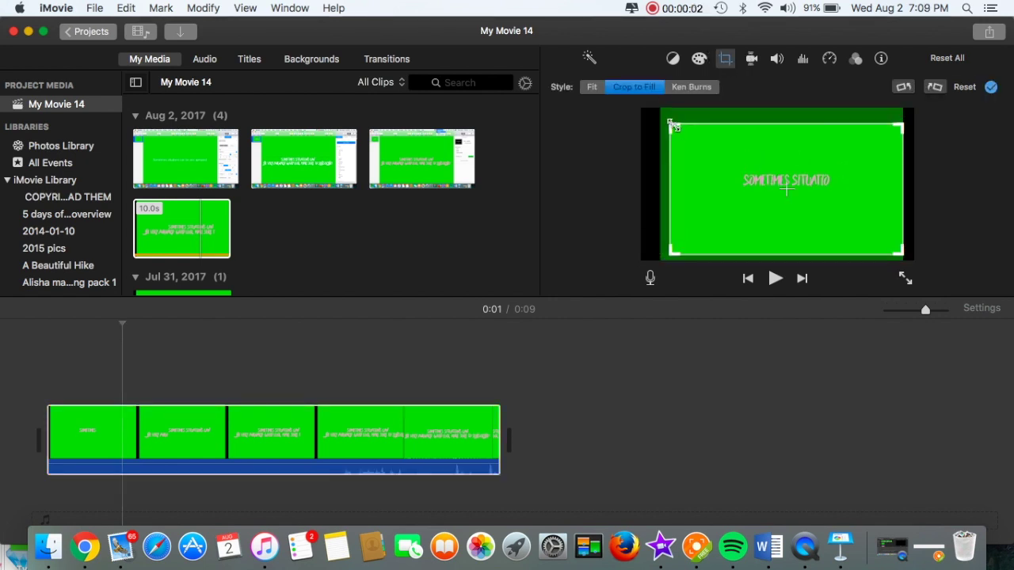
pyautogui.moveTo(672, 125); pyautogui.dragTo(663, 116)
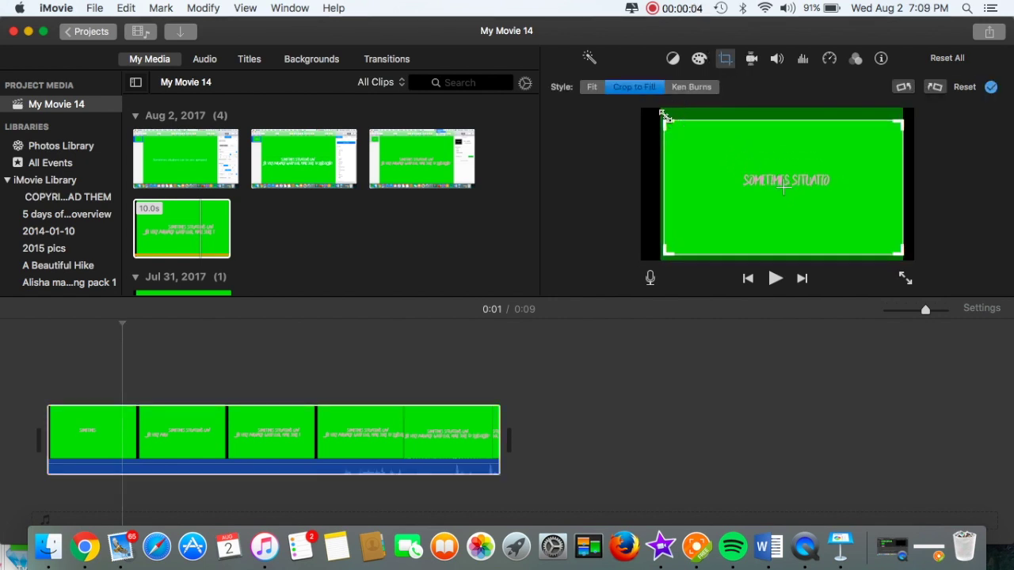
pyautogui.click(516, 372)
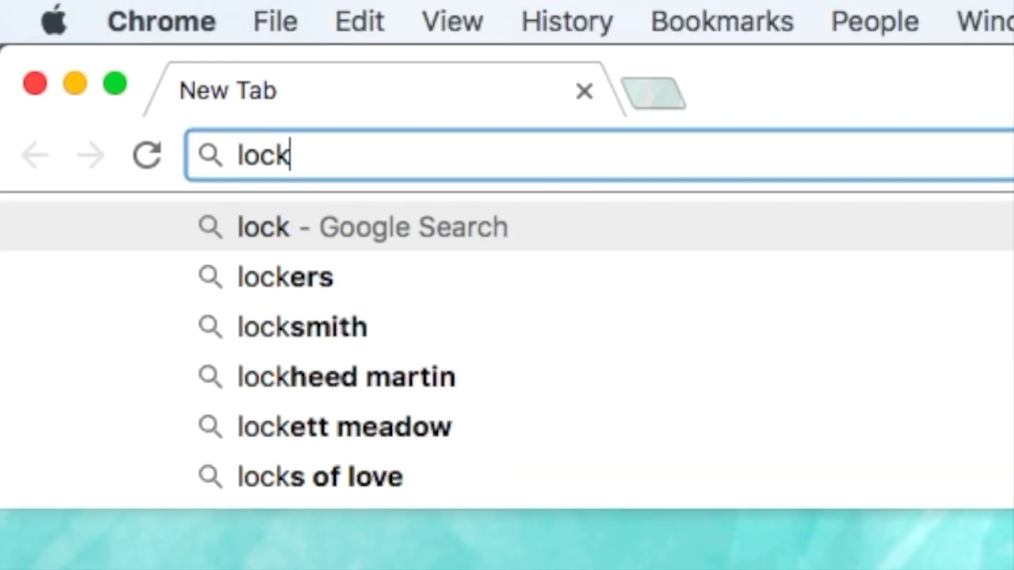
# - Search Google Images for 'locker backround'
pyautogui.write('er backround')
pyautogui.press('Return')
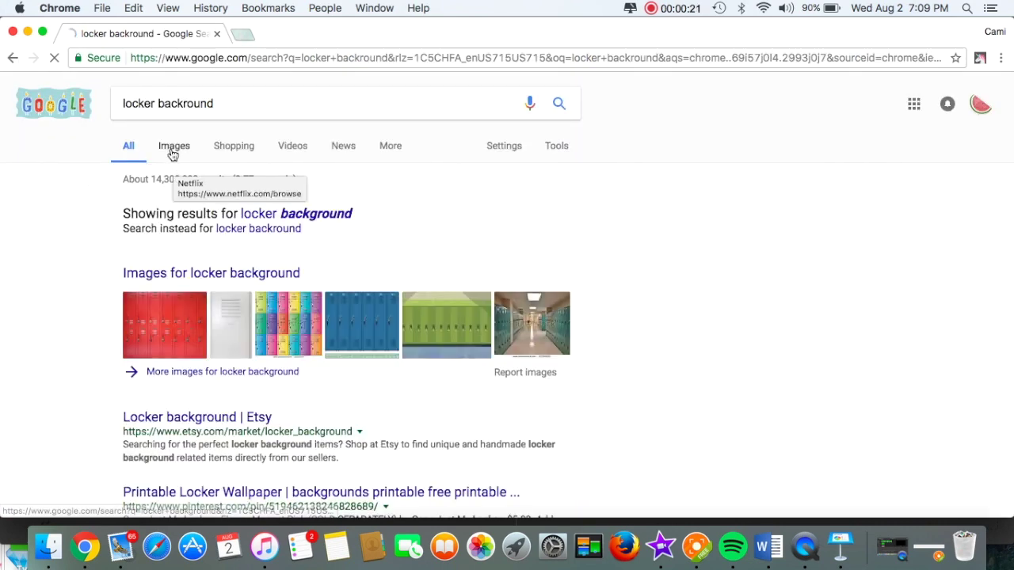
pyautogui.click(173, 147)
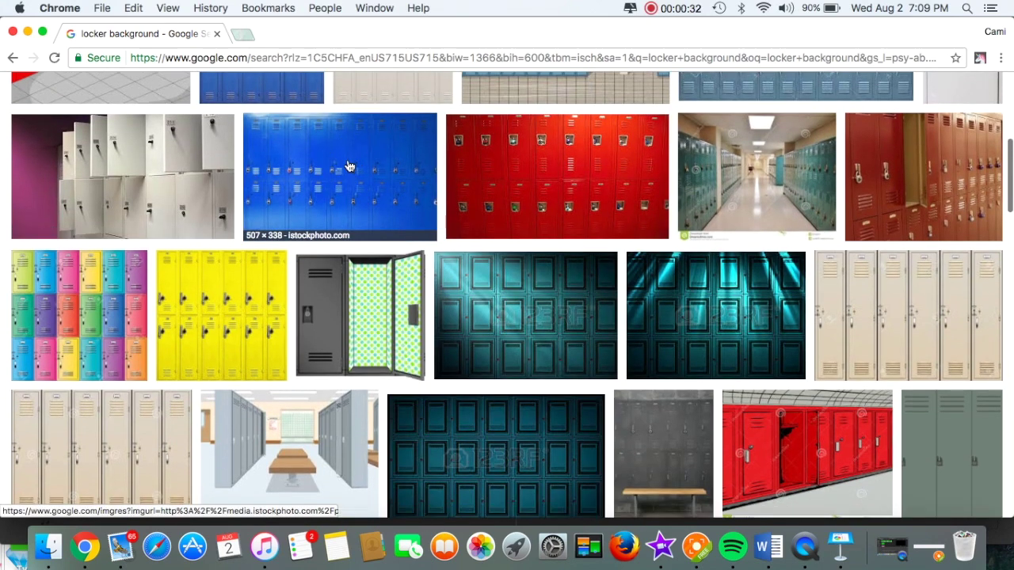
# - Pull the blue lockers photo out of Chrome and select it in the import list
pyautogui.click(351, 164)
pyautogui.moveTo(349, 276); pyautogui.dragTo(12, 546)
pyautogui.moveTo(193, 409); pyautogui.dragTo(4, 559)
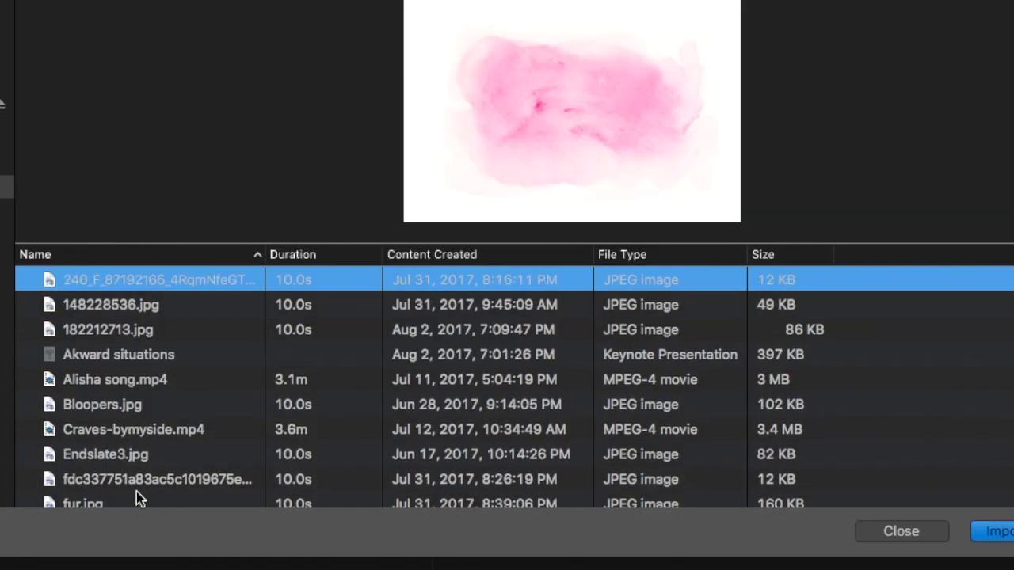
pyautogui.press('Down')
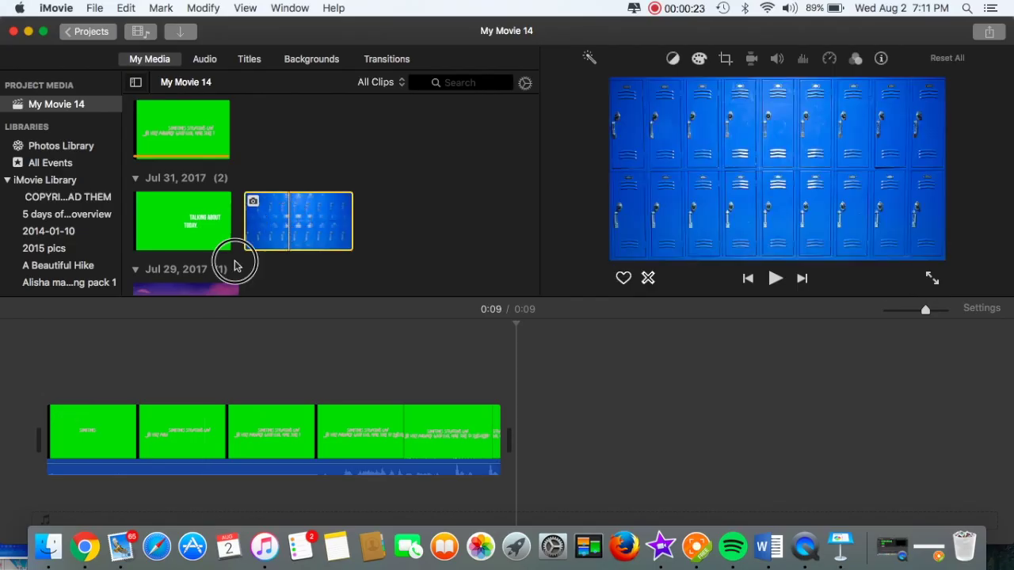
# - Place the locker photo in the timeline and connect the green text clip above it
pyautogui.moveTo(238, 264); pyautogui.dragTo(522, 438)
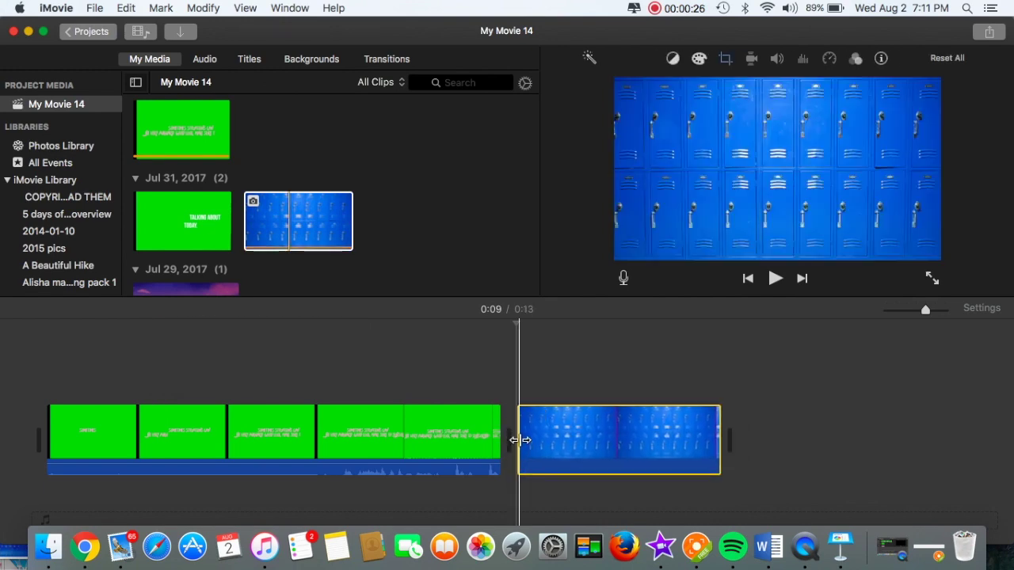
pyautogui.click(358, 478)
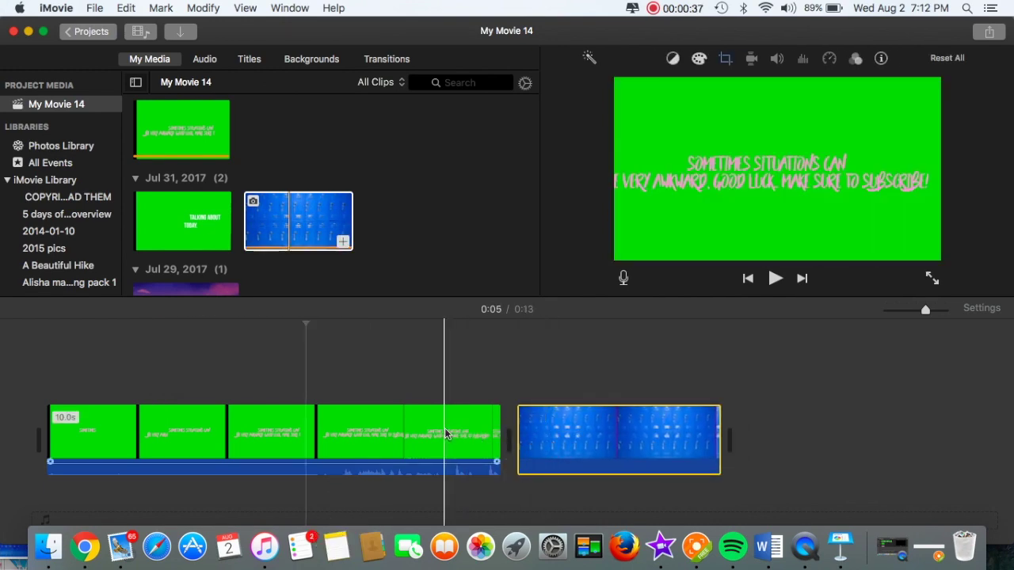
pyautogui.moveTo(420, 434); pyautogui.dragTo(194, 372)
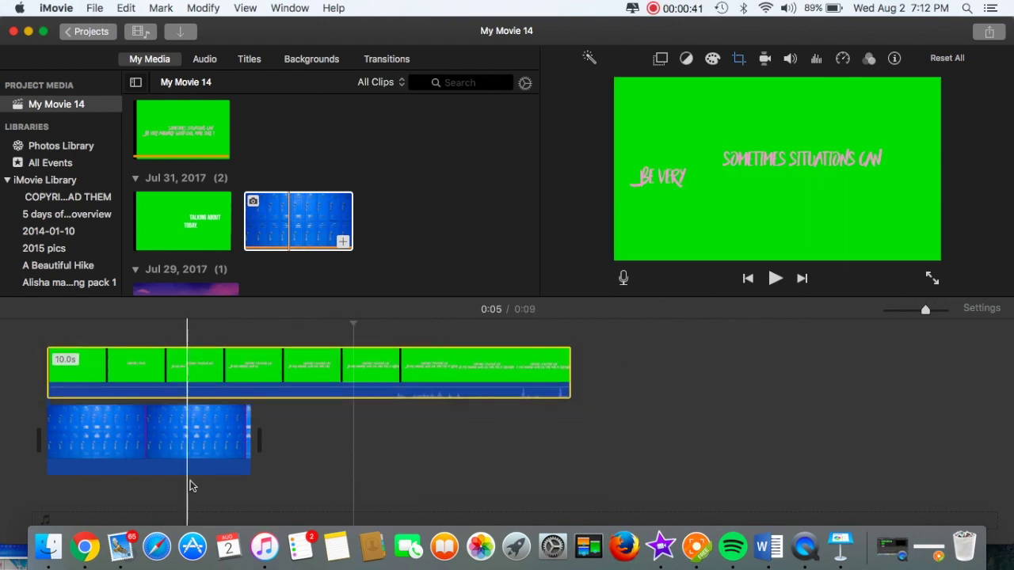
pyautogui.click(185, 448)
# - Set the locker photo's crop to Fit and lengthen it to 10 seconds
pyautogui.click(725, 59)
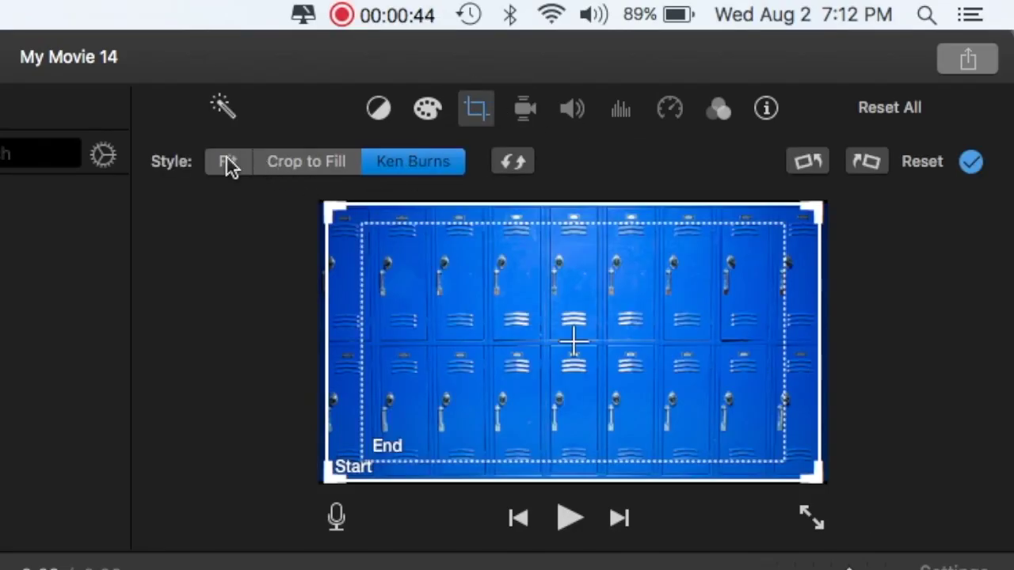
pyautogui.click(227, 162)
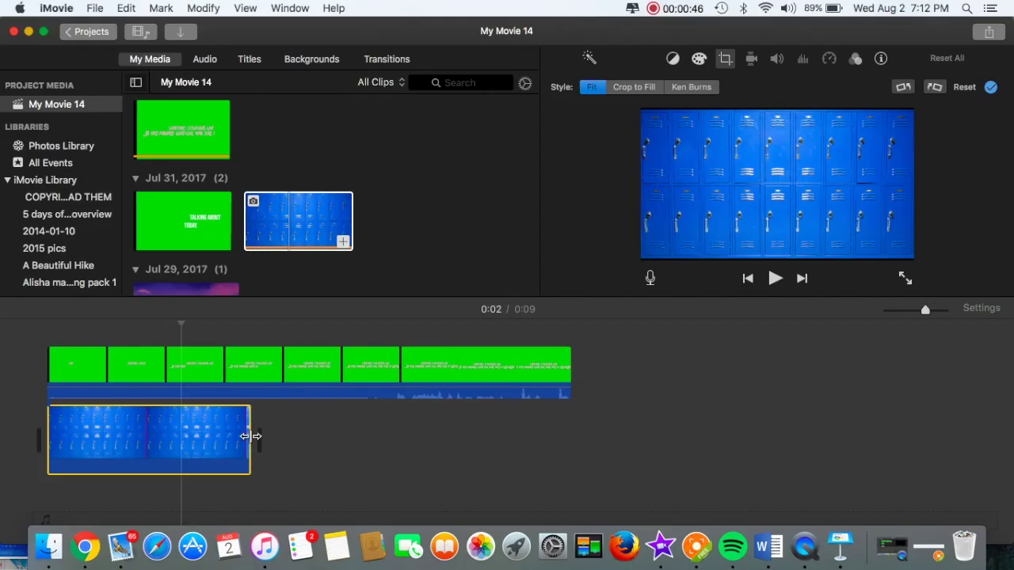
pyautogui.moveTo(253, 441); pyautogui.dragTo(563, 445)
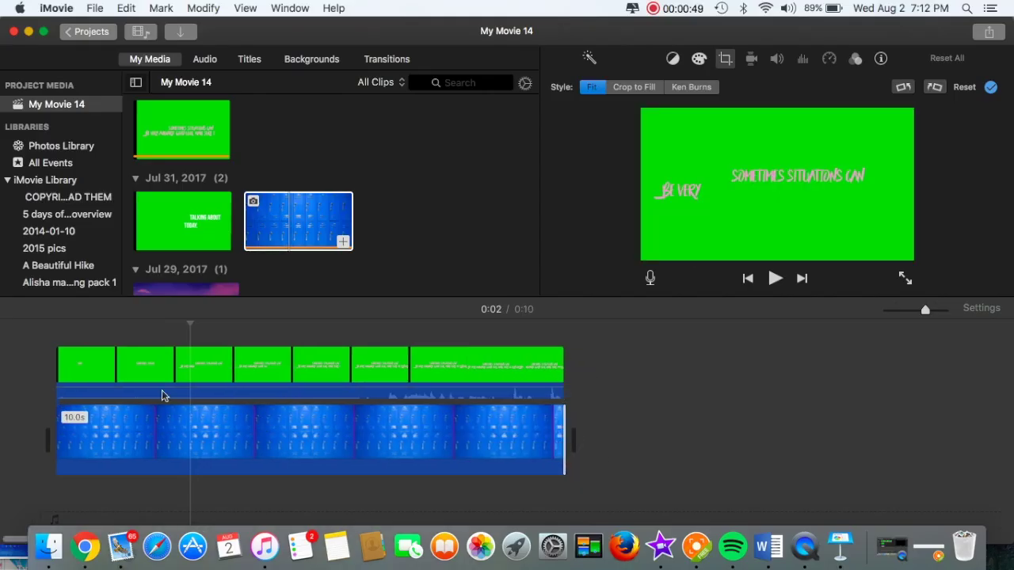
# - Apply the Green/Blue Screen overlay to the text clip to key out the green
pyautogui.click(79, 366)
pyautogui.click(88, 370)
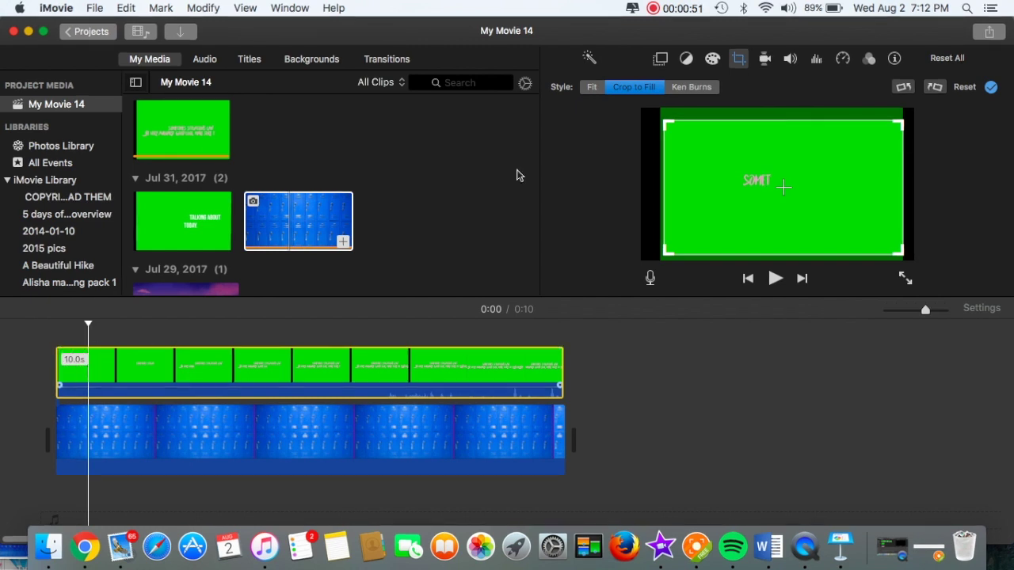
pyautogui.click(661, 59)
pyautogui.click(615, 85)
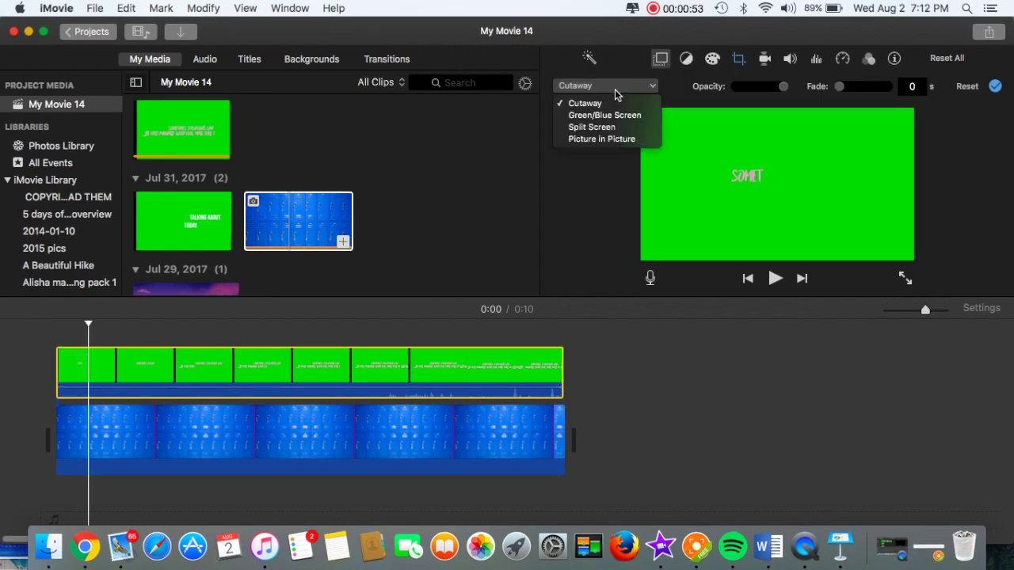
pyautogui.click(616, 116)
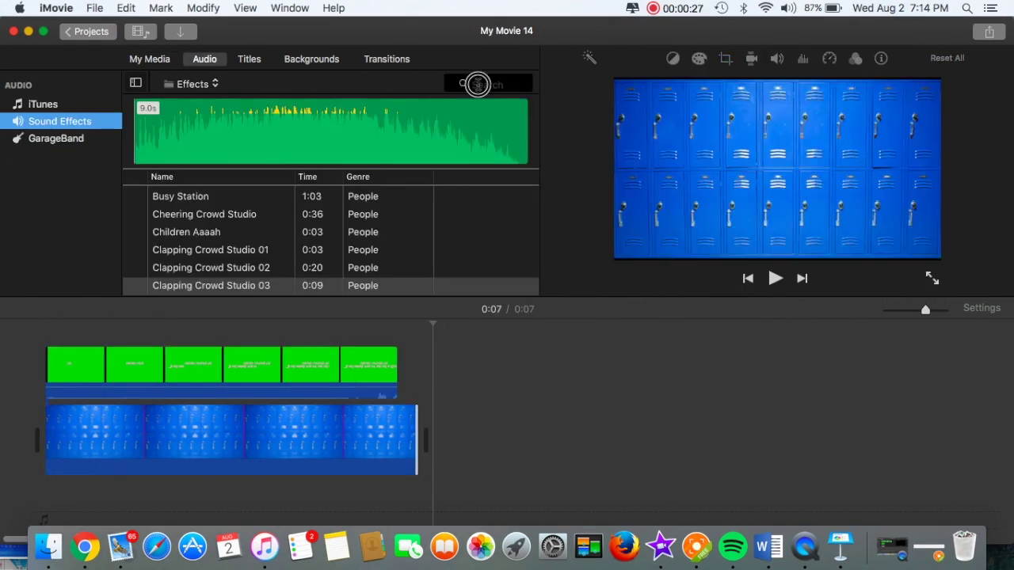
pyautogui.click(475, 84)
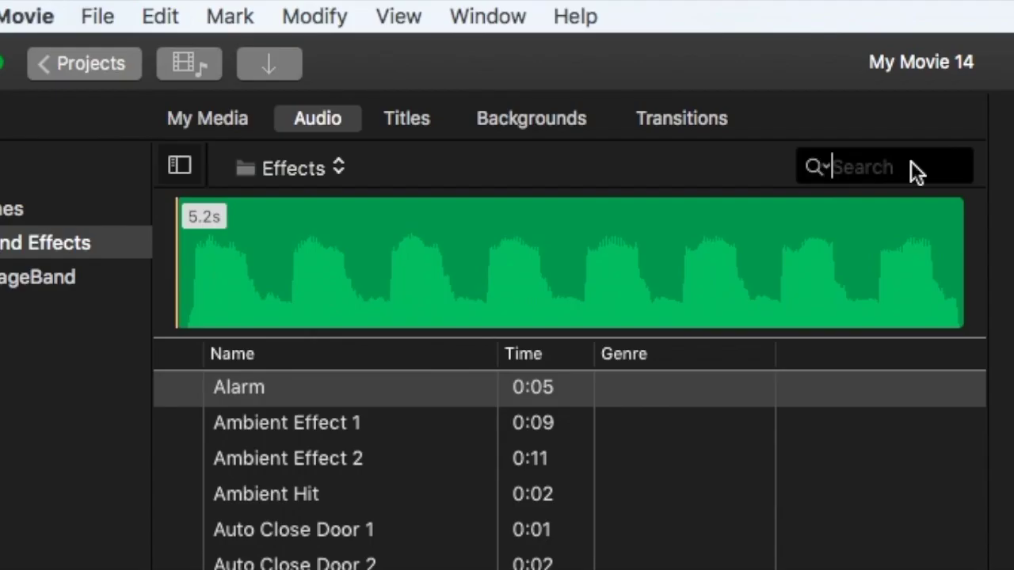
# - Add the Typewriter Electric sound effect under the video and paste a second copy
pyautogui.write('Typewrit')
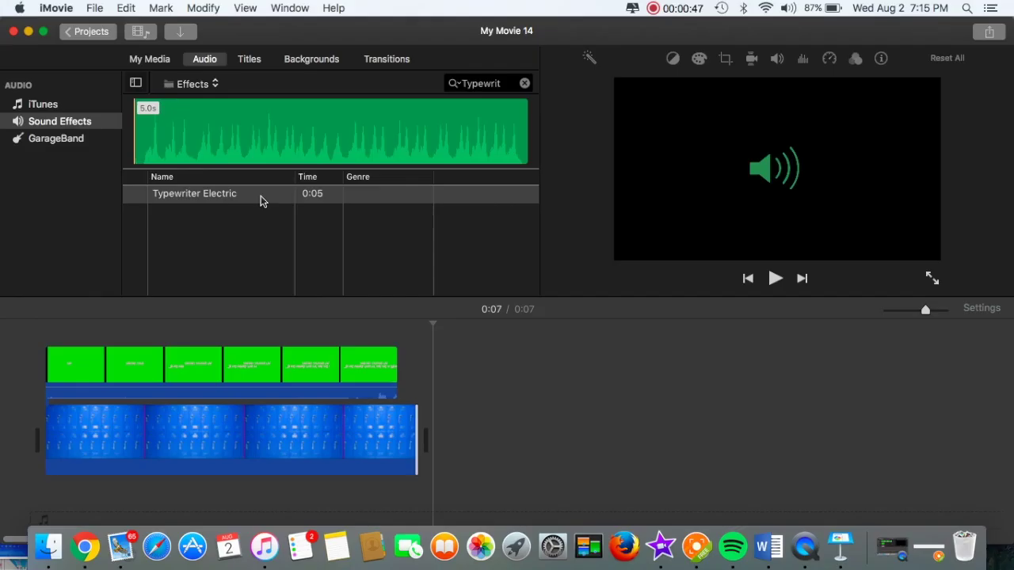
pyautogui.moveTo(430, 396); pyautogui.dragTo(36, 509)
pyautogui.click(287, 493)
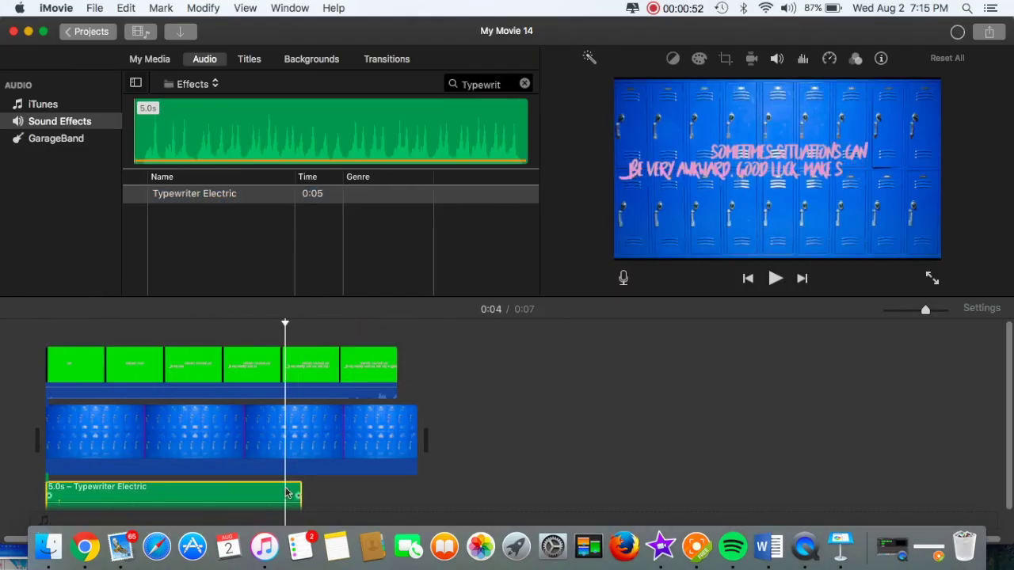
pyautogui.press('super+c')
pyautogui.press('super+v')
pyautogui.click(362, 488)
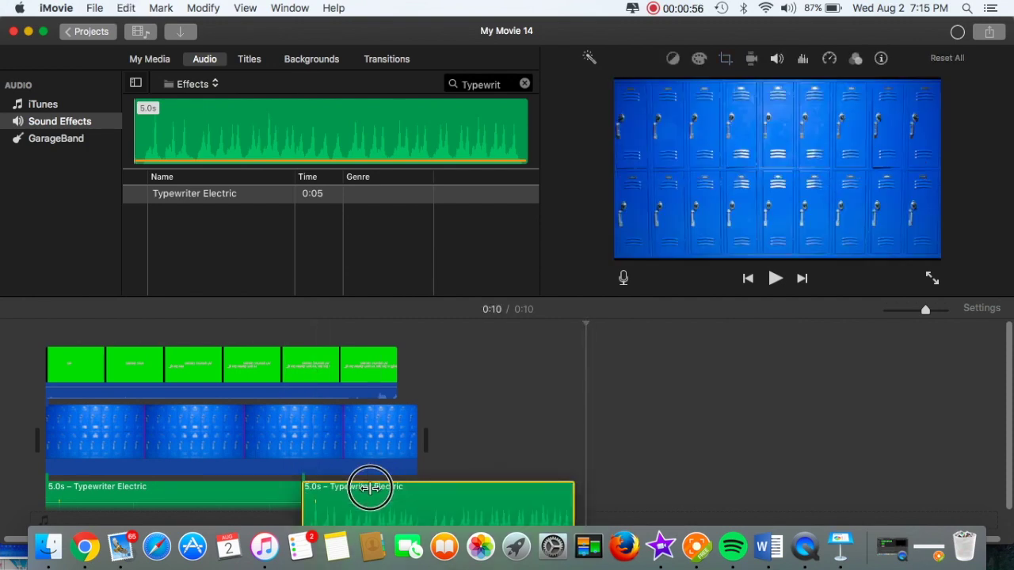
# - Search 'School bell' and place School Bell Ringing after the typewriter sounds
pyautogui.click(524, 83)
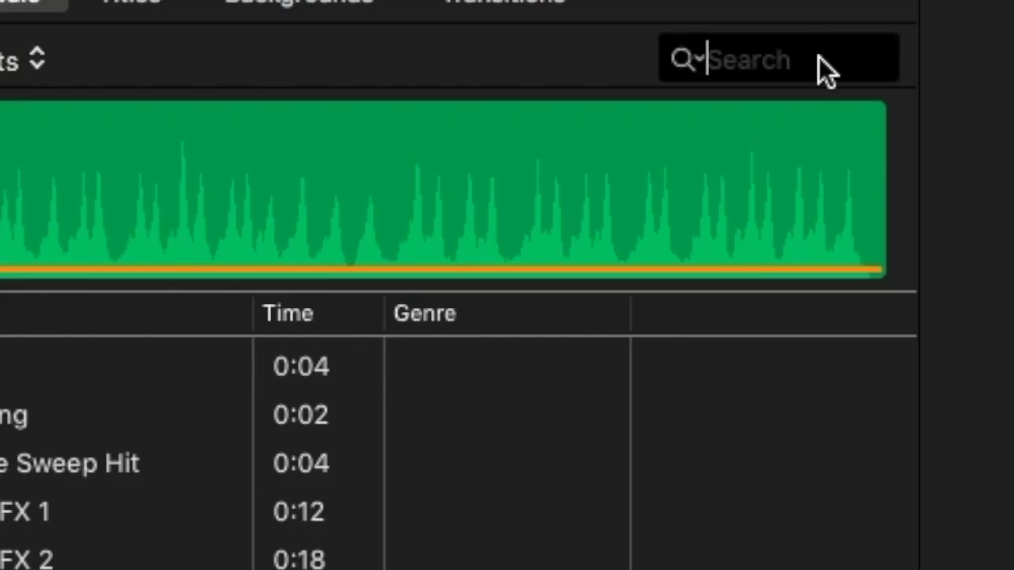
pyautogui.write('School bell')
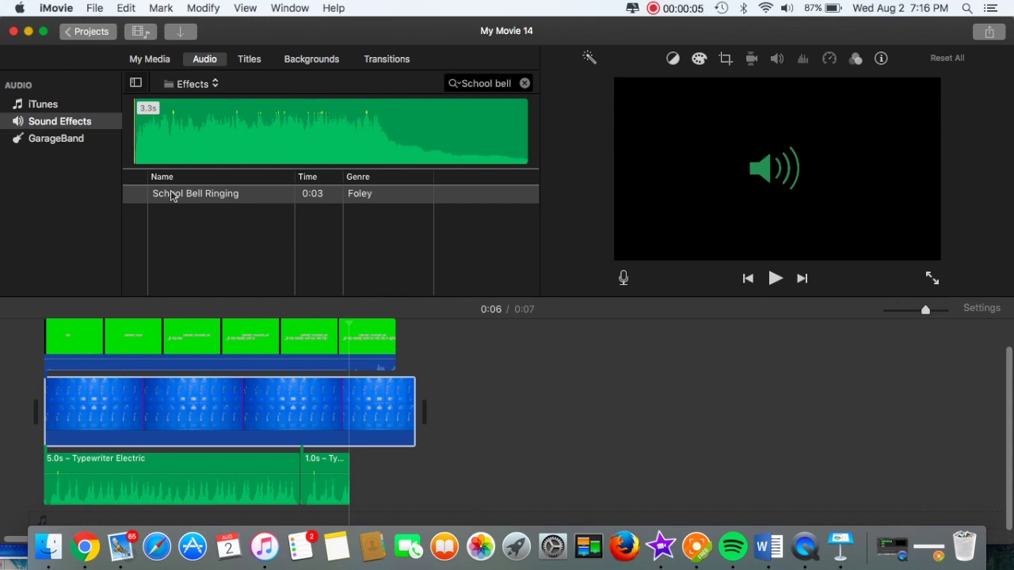
pyautogui.moveTo(172, 196); pyautogui.dragTo(350, 481)
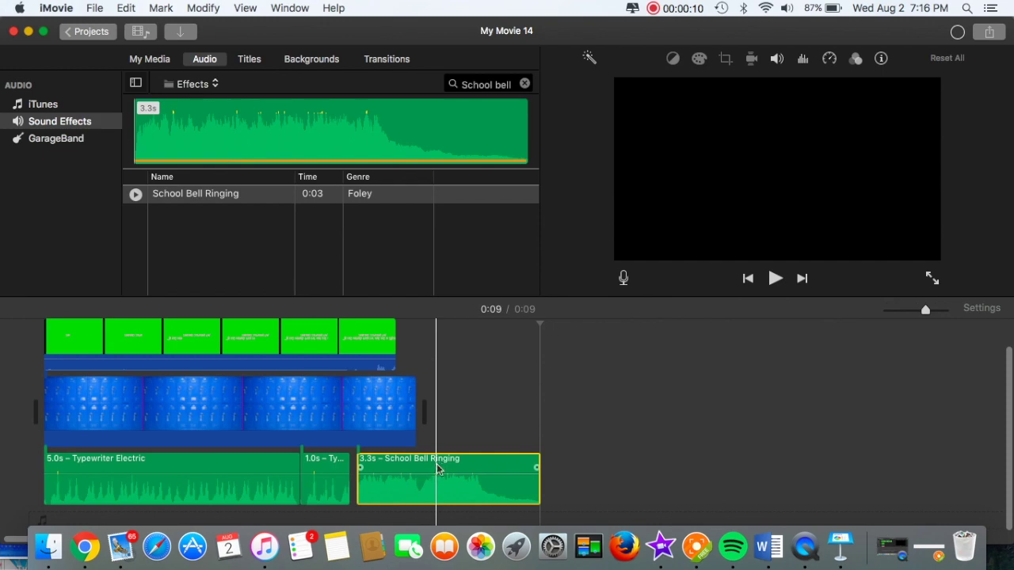
pyautogui.click(652, 10)
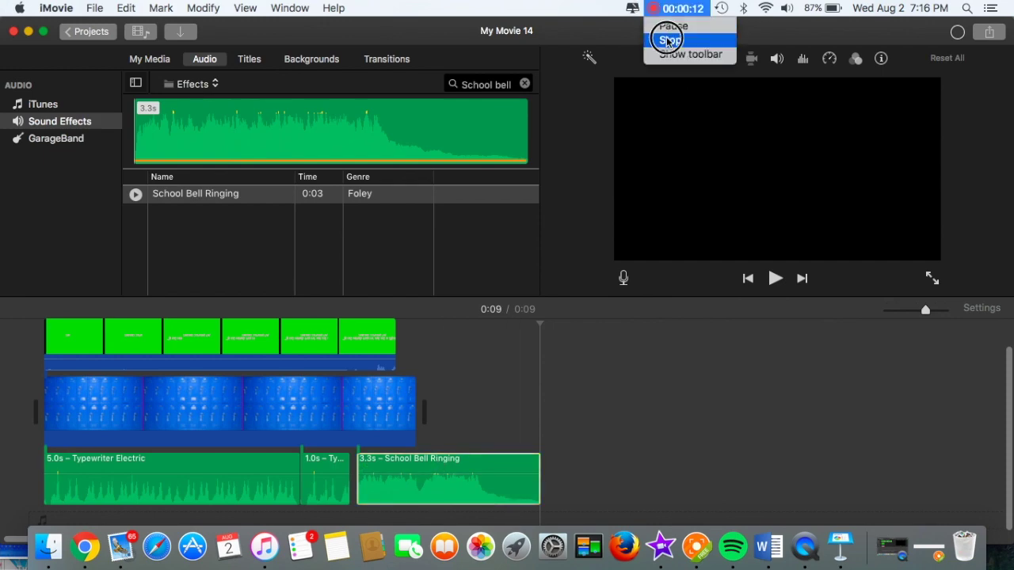